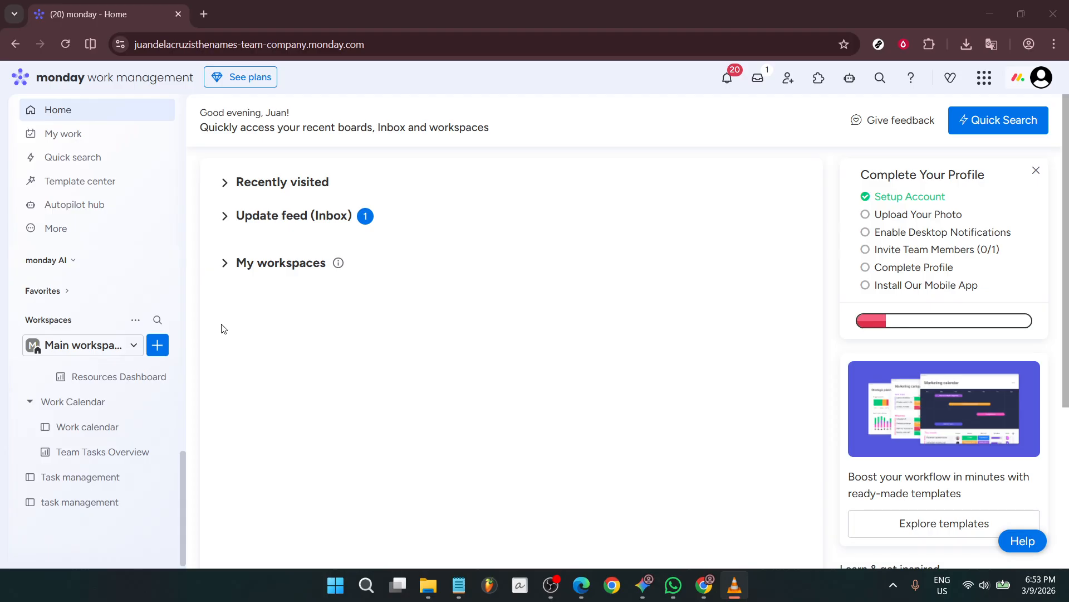
Manually create a new board named "Task management" that manages Tasks, with the privacy type set to Main.
click(158, 345)
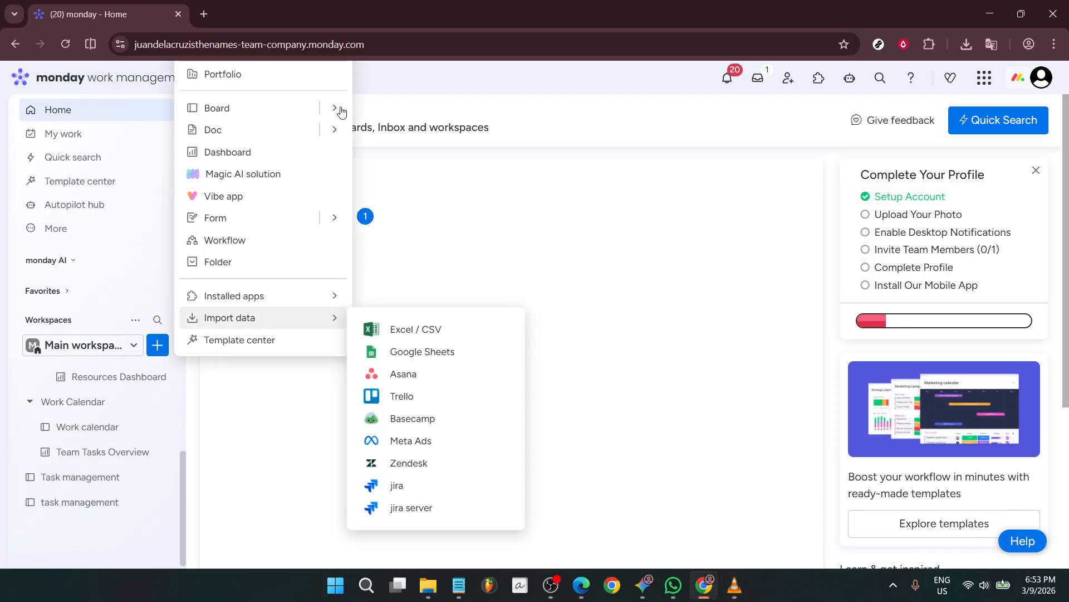
mouse_move(337, 110)
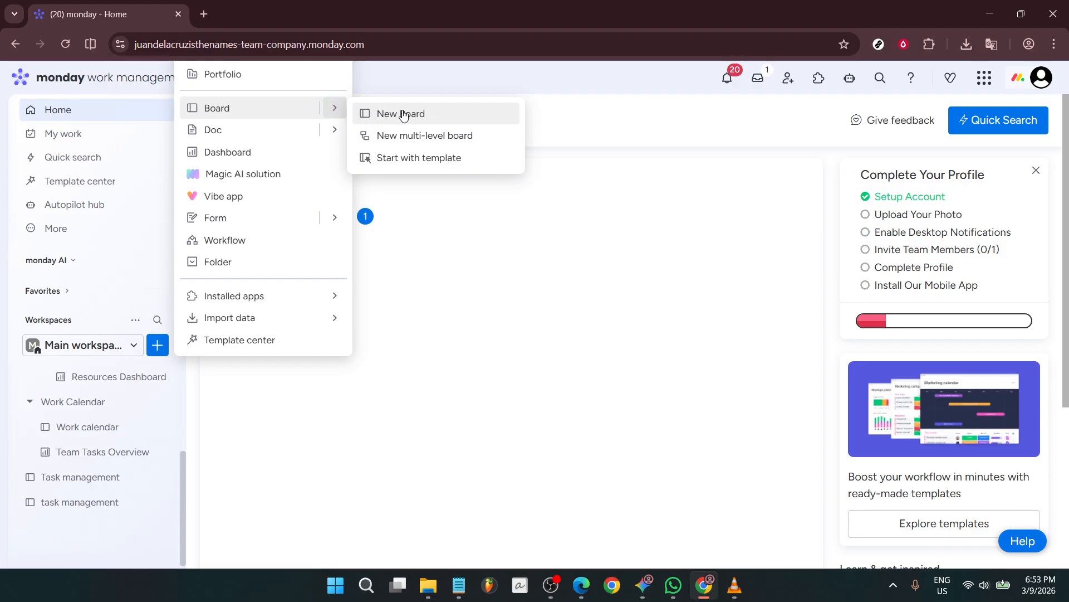
click(431, 114)
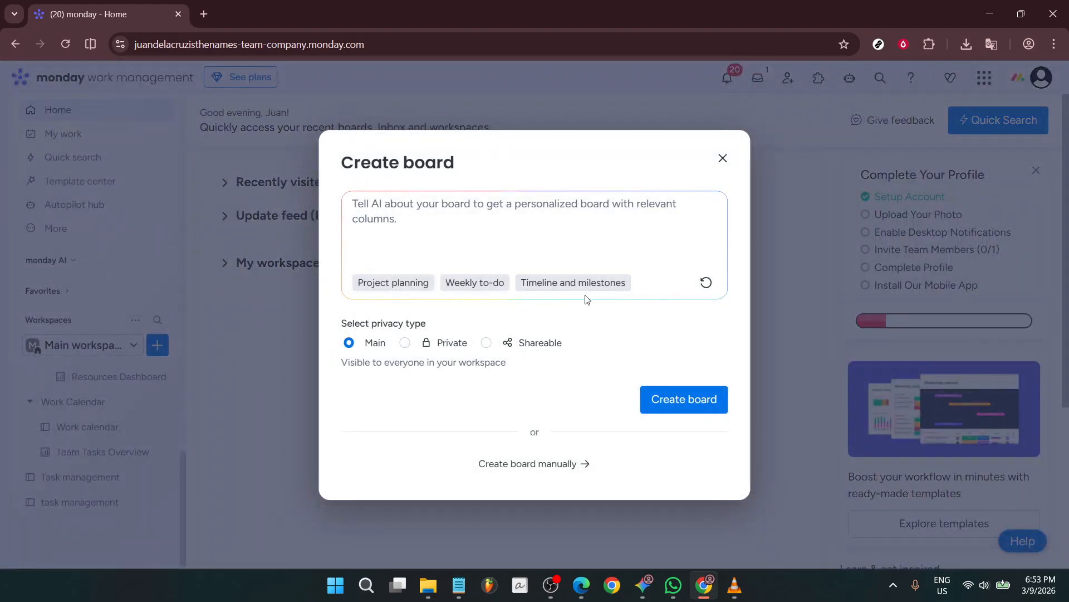
click(547, 468)
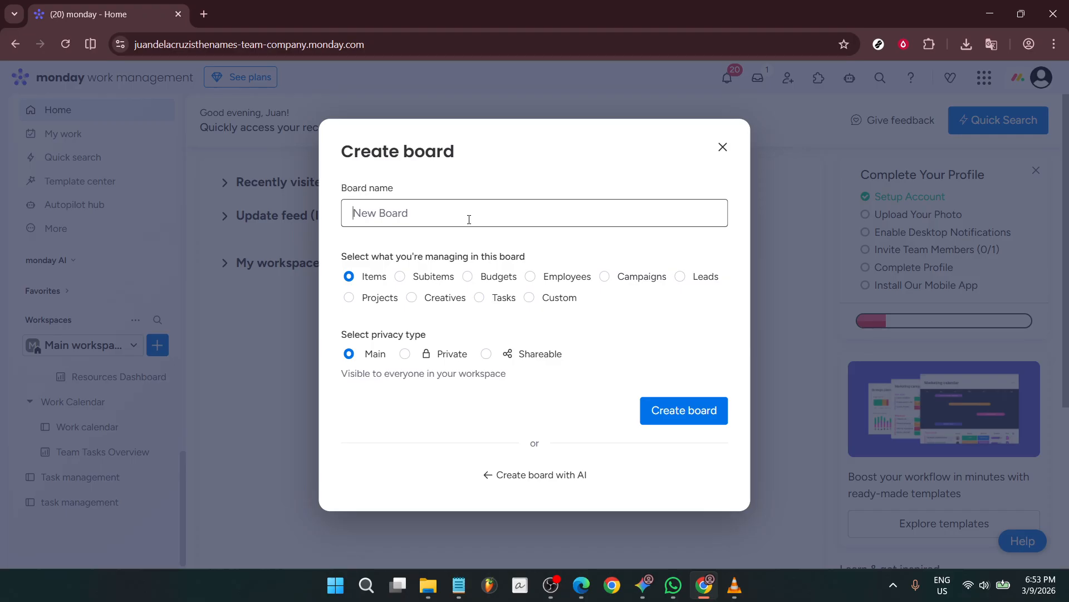
text(Task management)
click(480, 298)
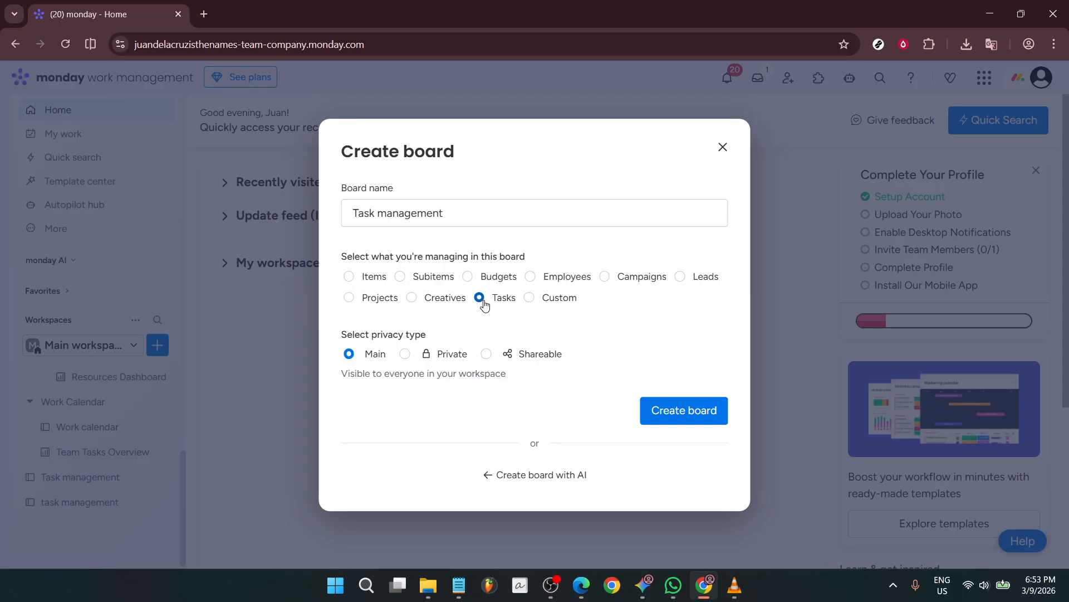
click(404, 355)
click(486, 354)
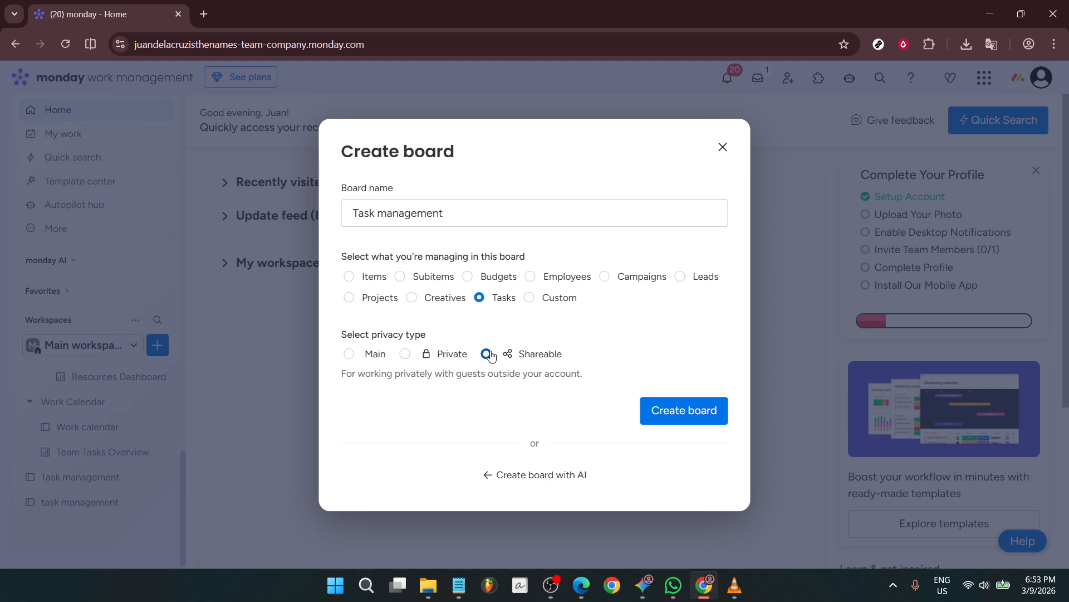
click(349, 355)
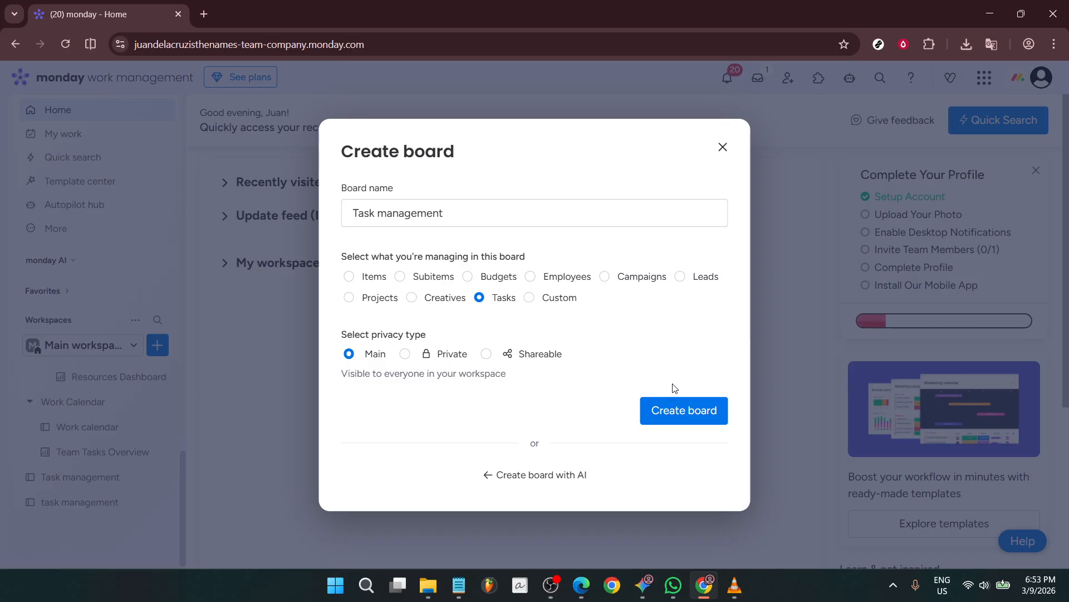
click(688, 406)
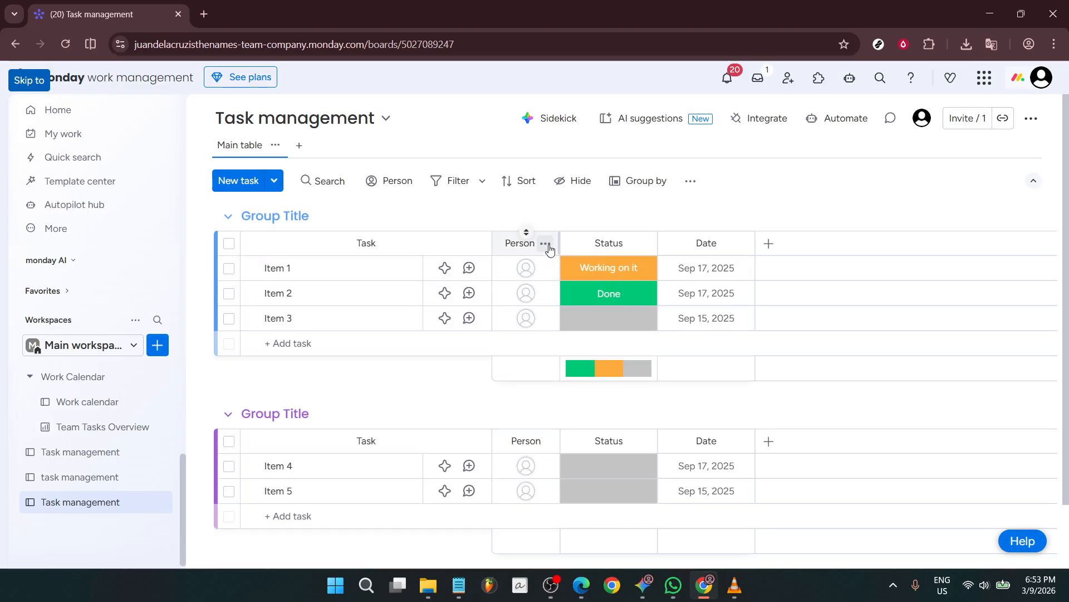
Delete the Person column from the board.
click(546, 248)
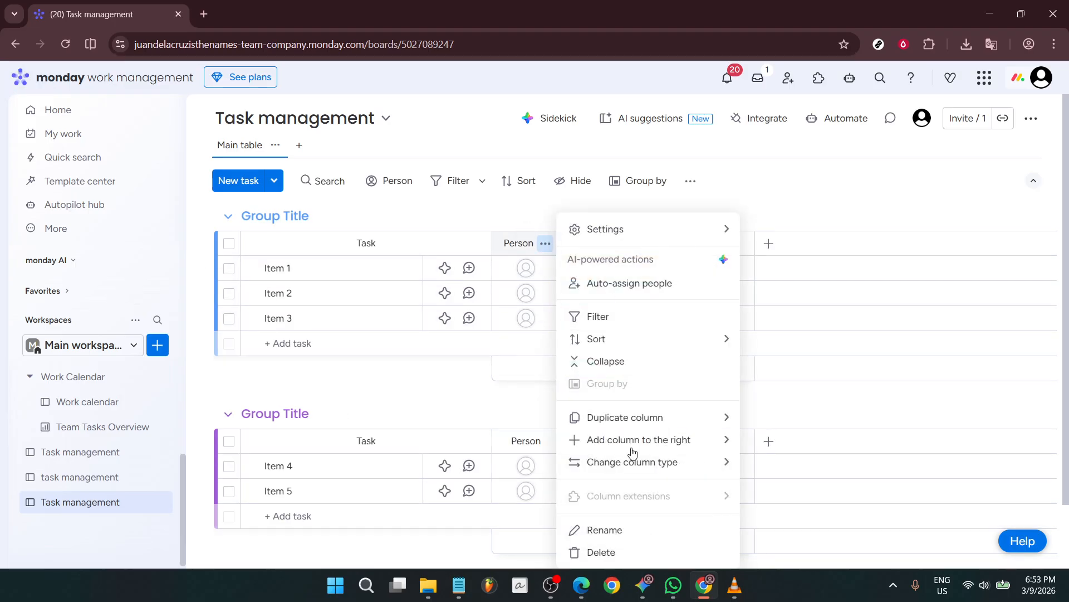
click(609, 550)
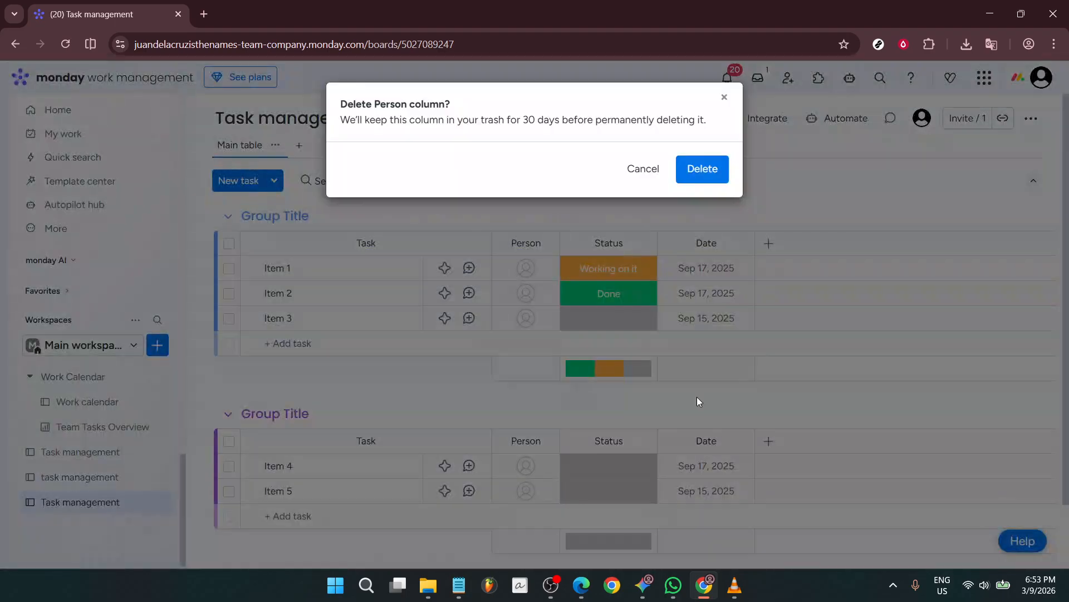
click(703, 168)
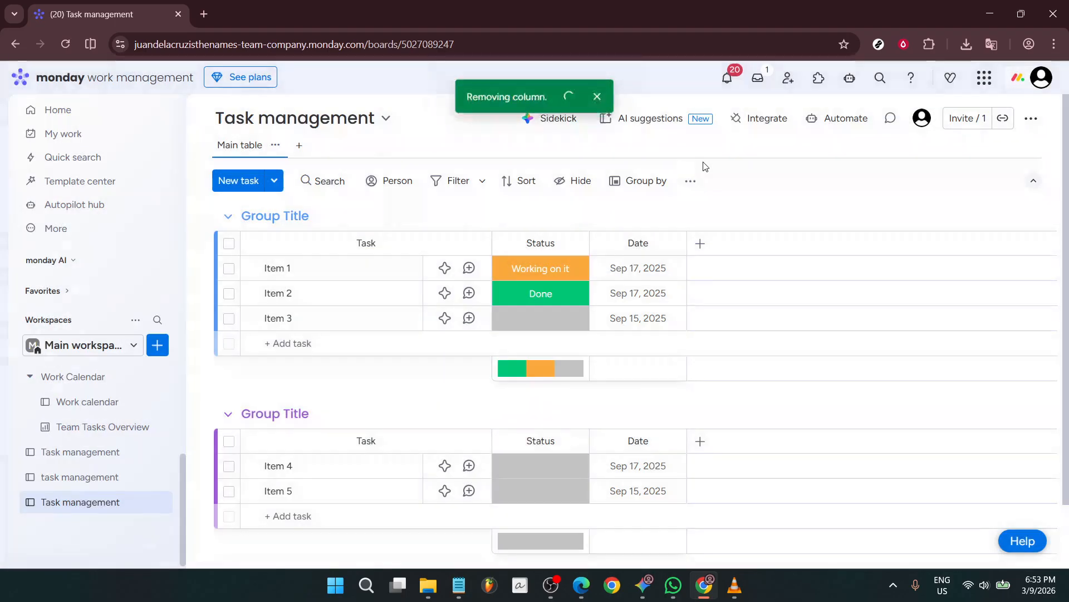
Rename the task "Item 1" in the first group to "Laundry".
click(293, 269)
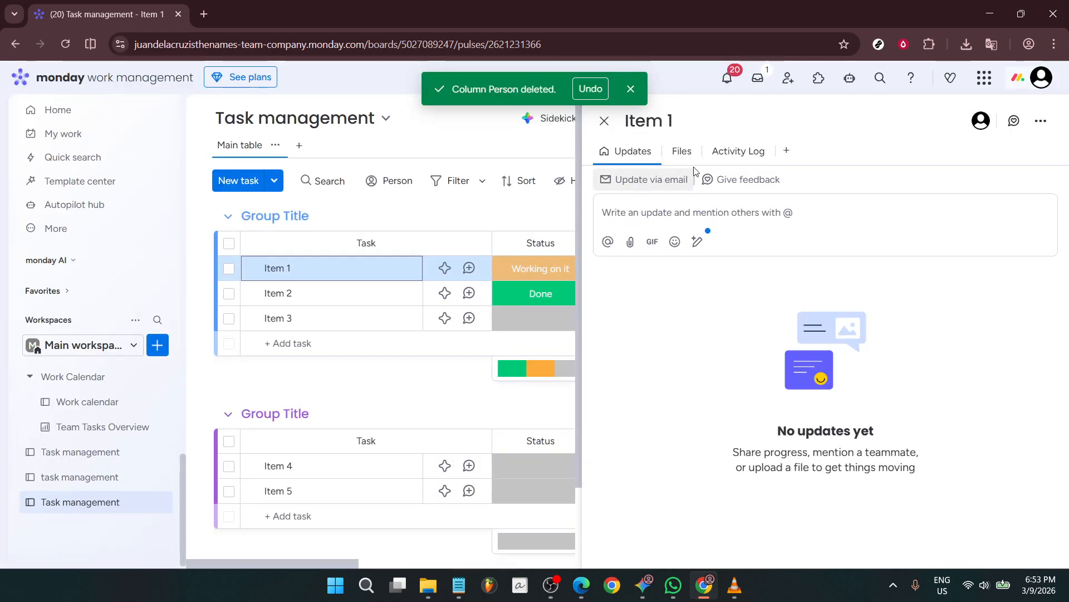
click(688, 119)
key(ctrl+a)
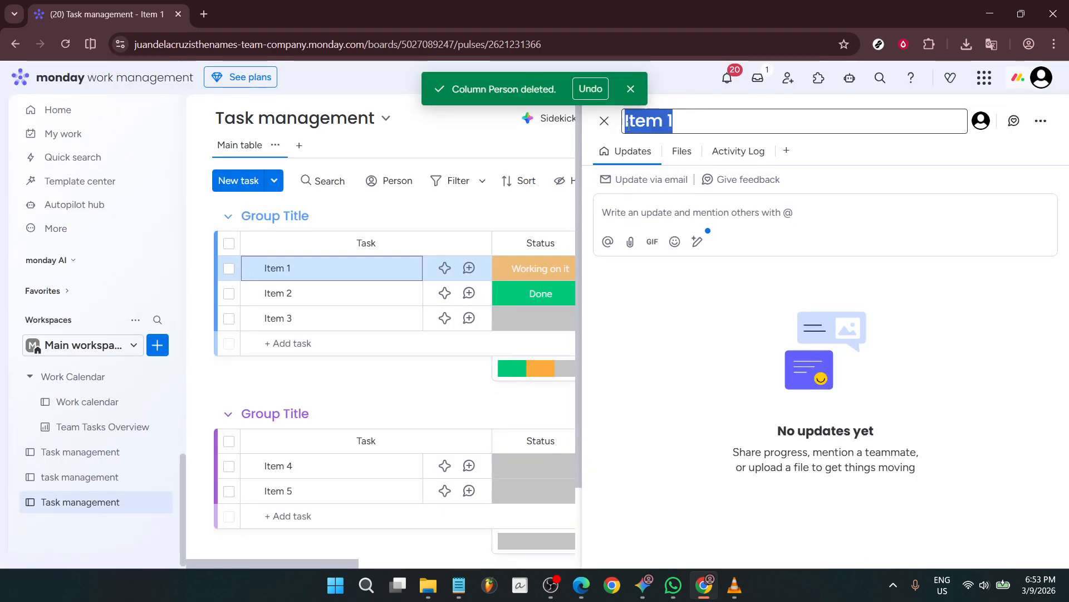
text(L)
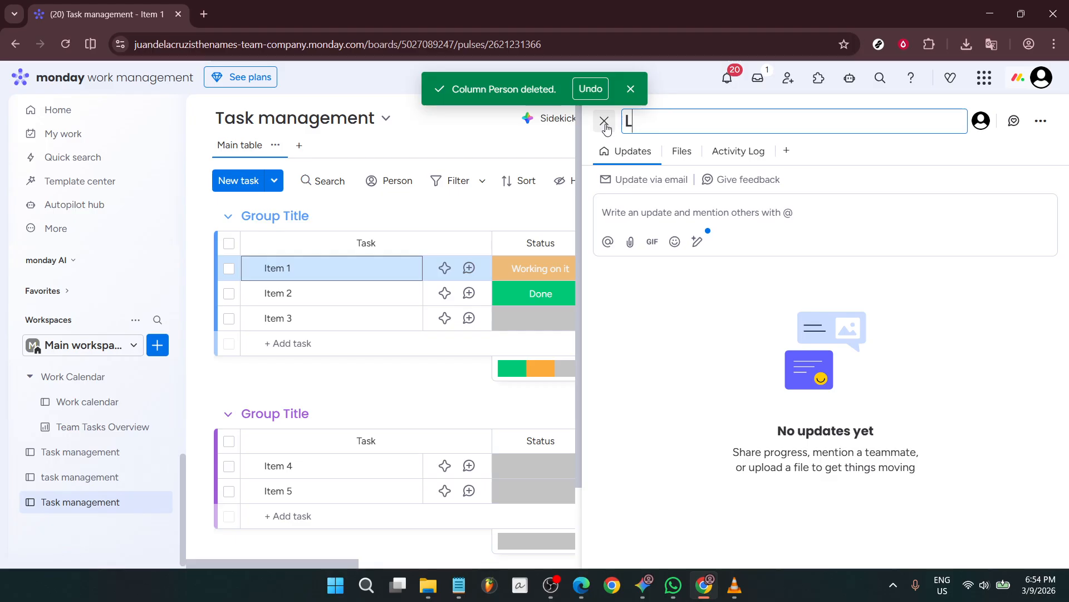
text(aundry)
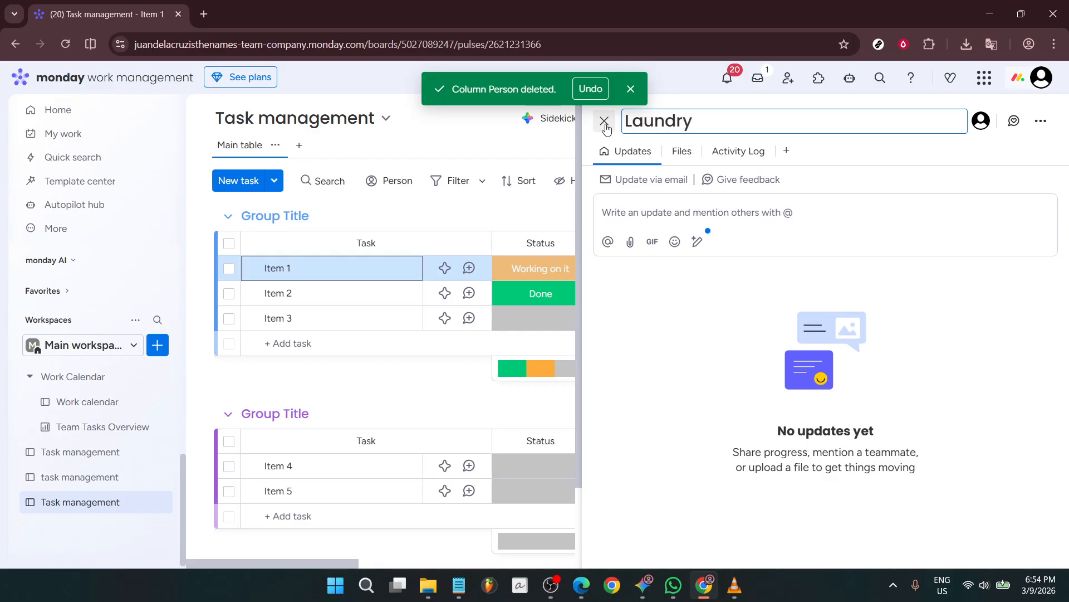
key(Return)
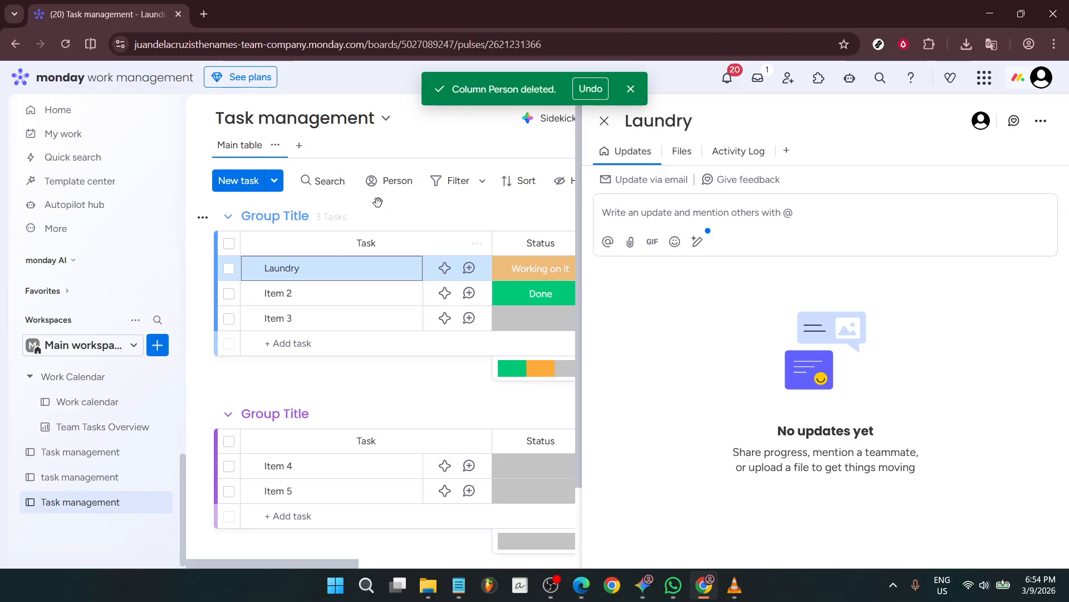
click(598, 129)
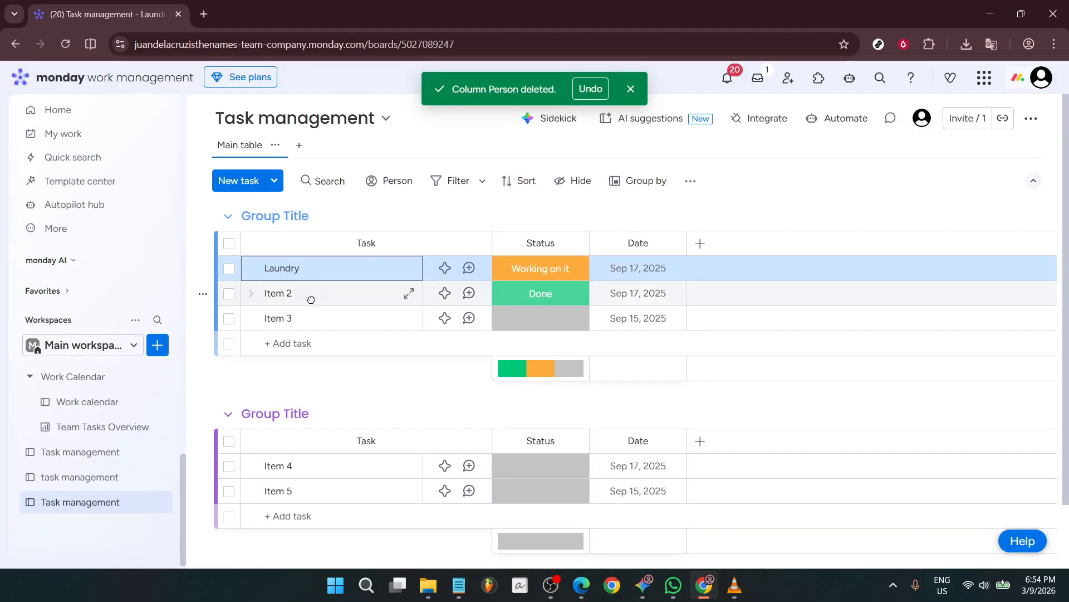
Rename the task "Item 2" in the first group to "Carwash".
click(311, 297)
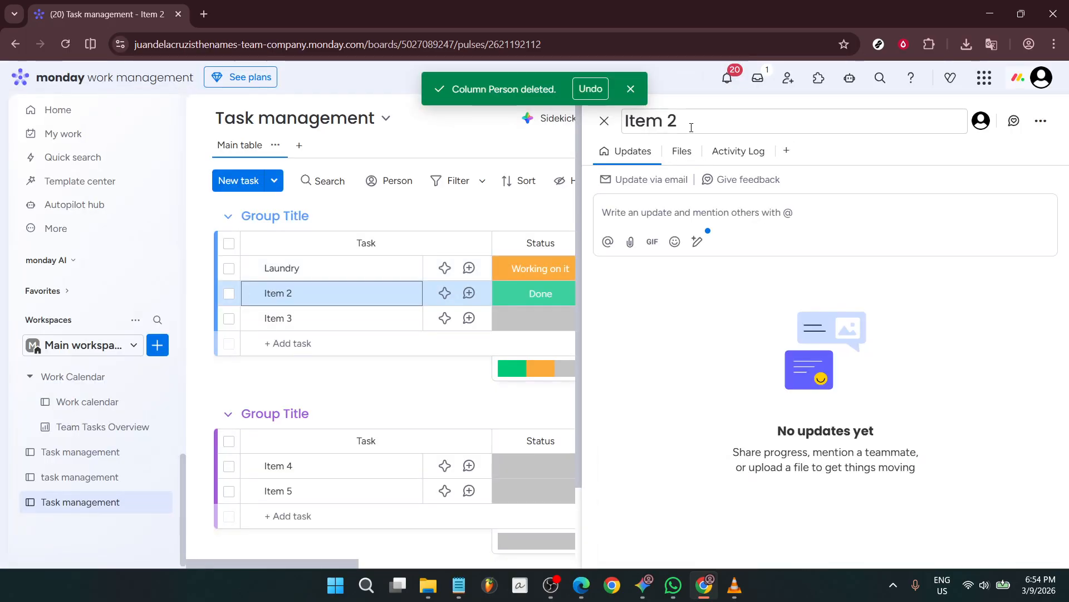
click(691, 128)
key(ctrl+a)
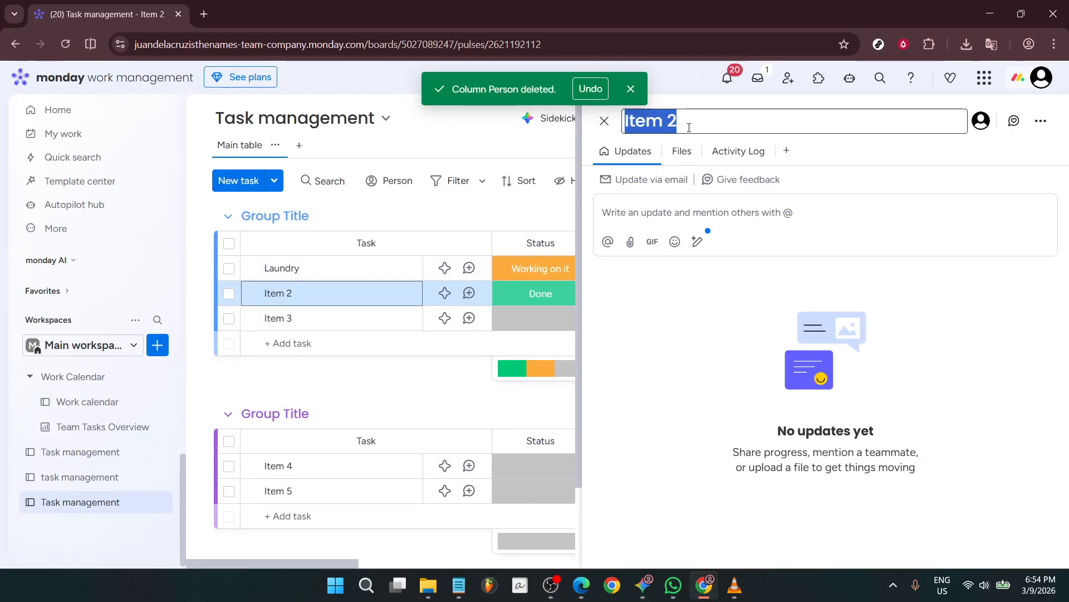
text(Carwash)
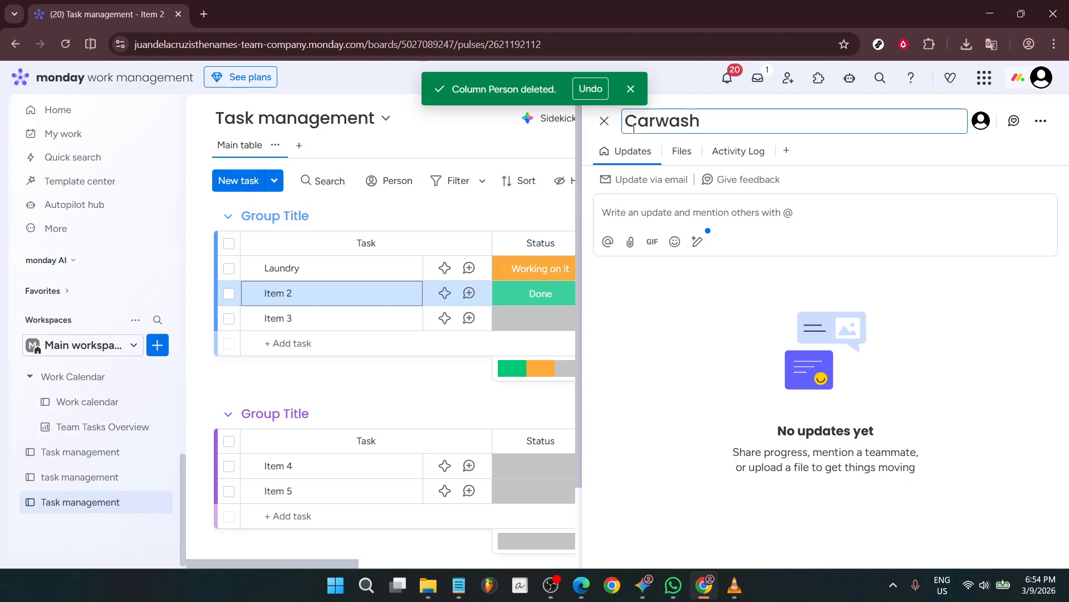
click(607, 124)
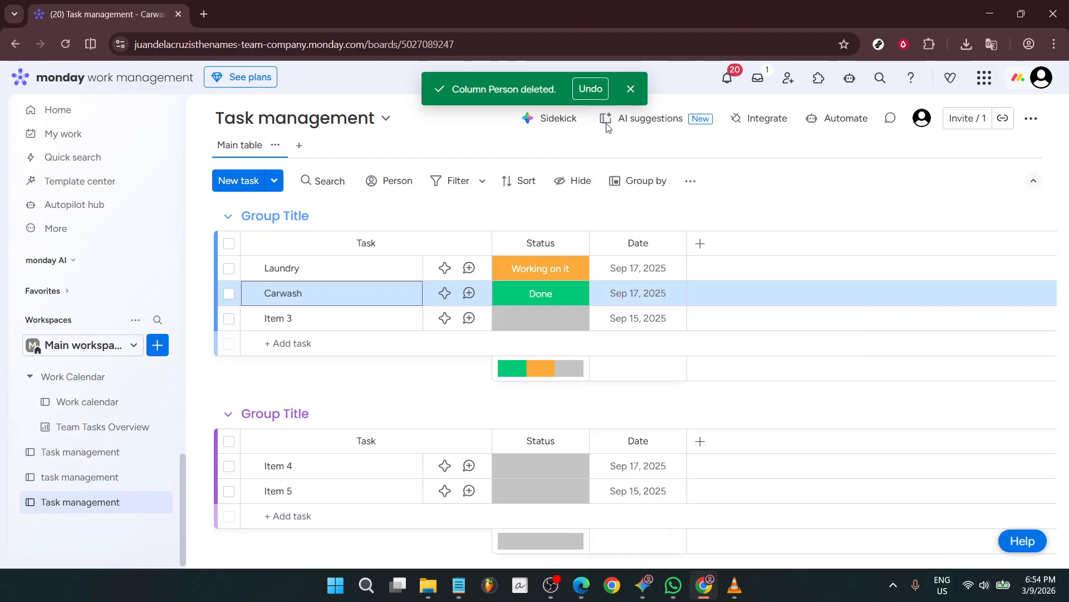
Set the Laundry task's date to Sep 18, 2025, and add a Priority column to the board.
click(653, 273)
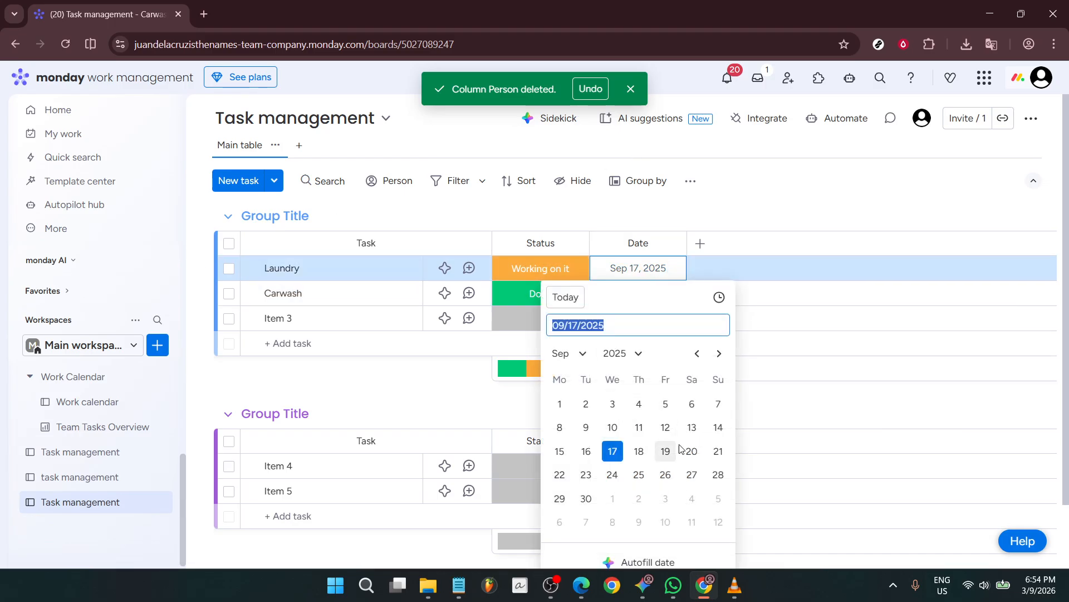
click(639, 453)
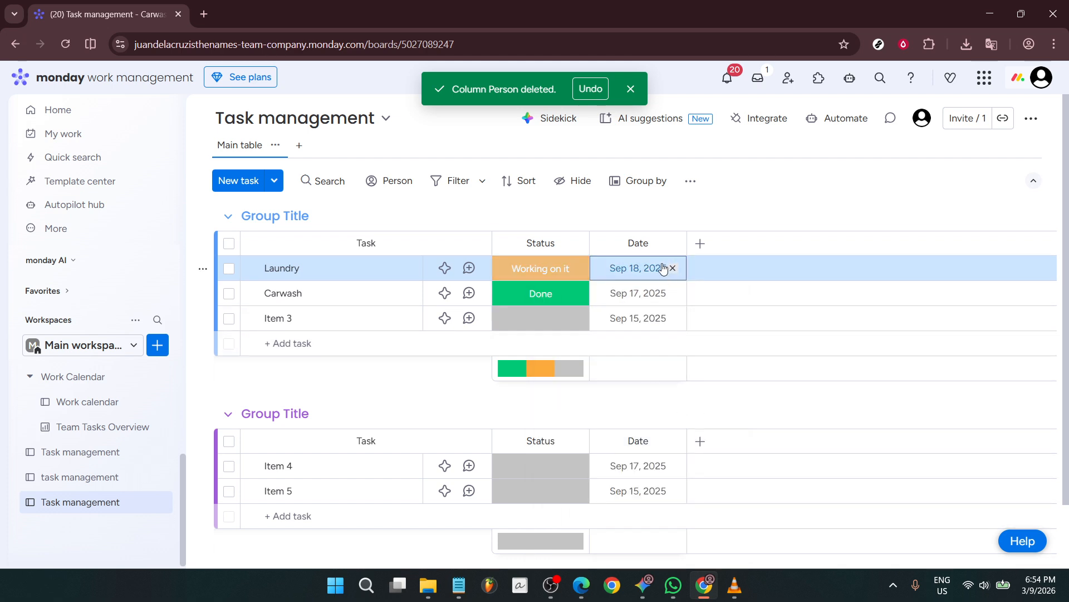
click(701, 244)
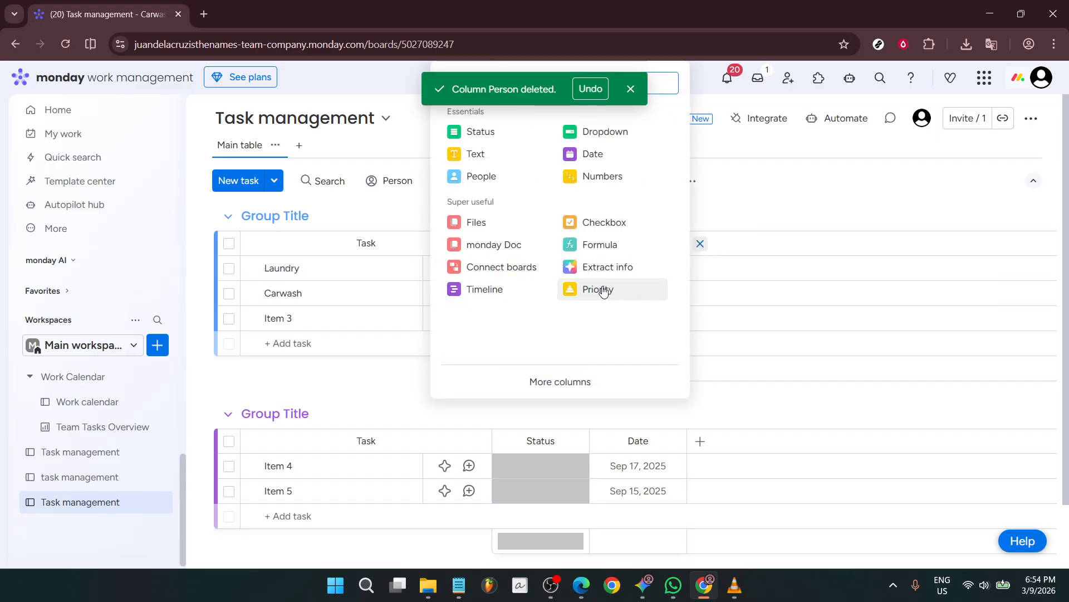
click(603, 290)
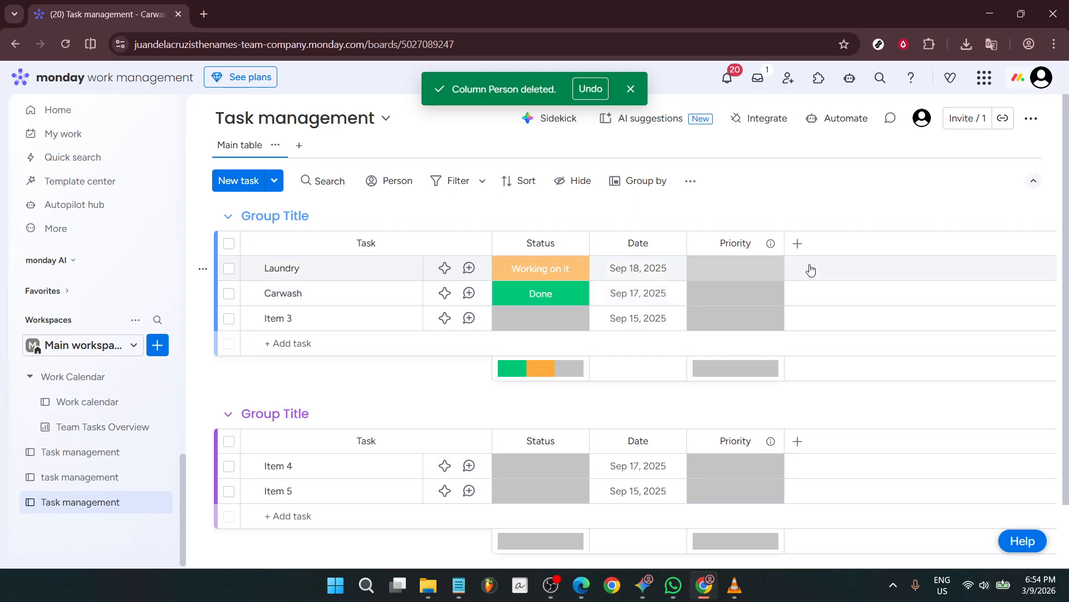
Set the priority of the Laundry task to High and of the Carwash task to Medium.
click(746, 270)
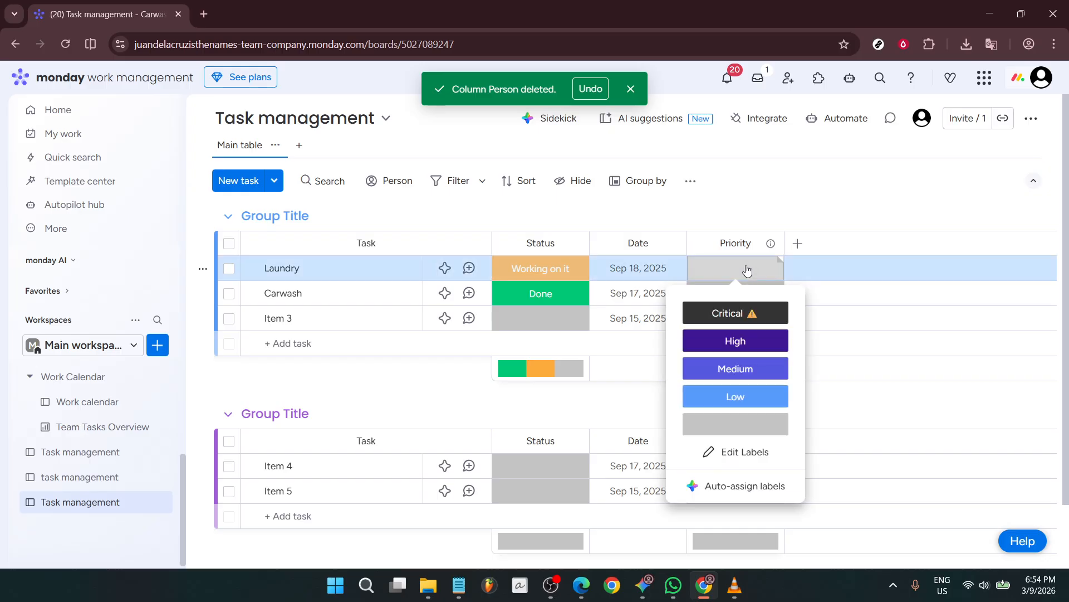
click(735, 346)
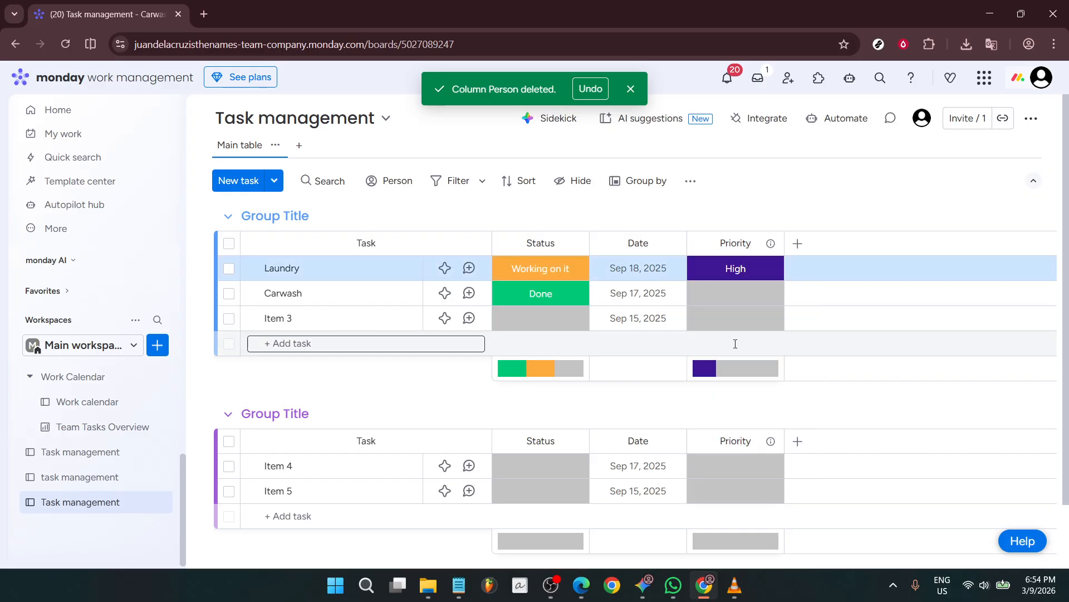
click(728, 299)
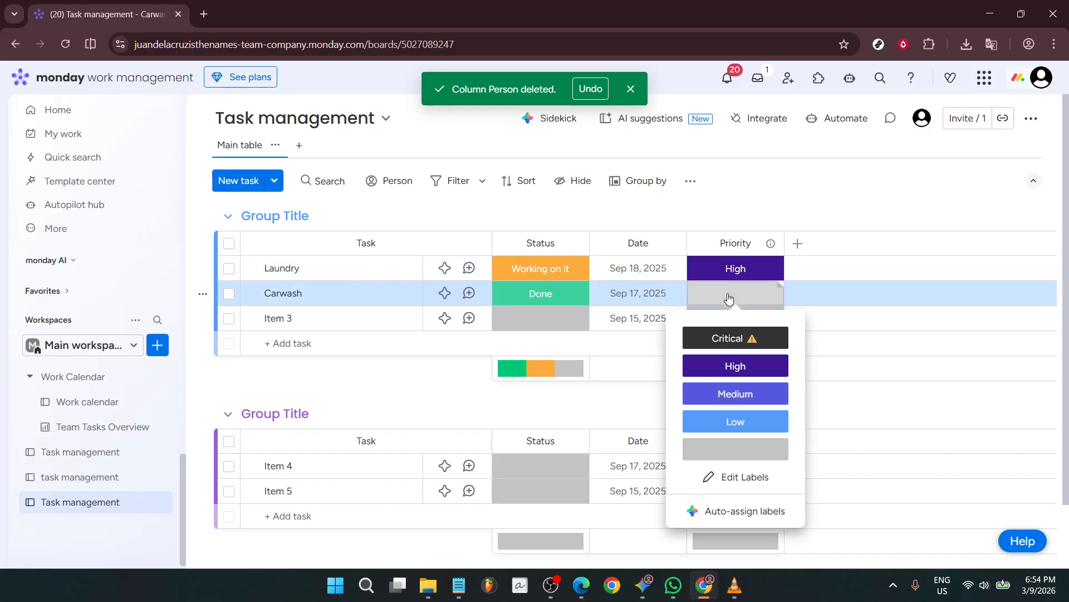
click(726, 396)
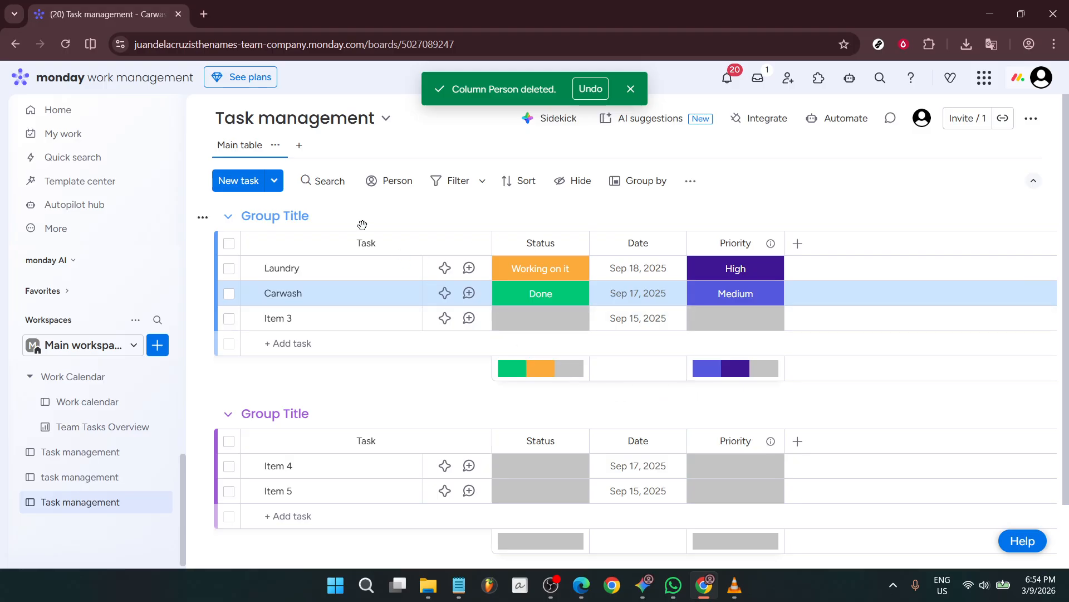
Rename the first group as "Tasks week 1" and dismiss the column deletion notification.
click(286, 221)
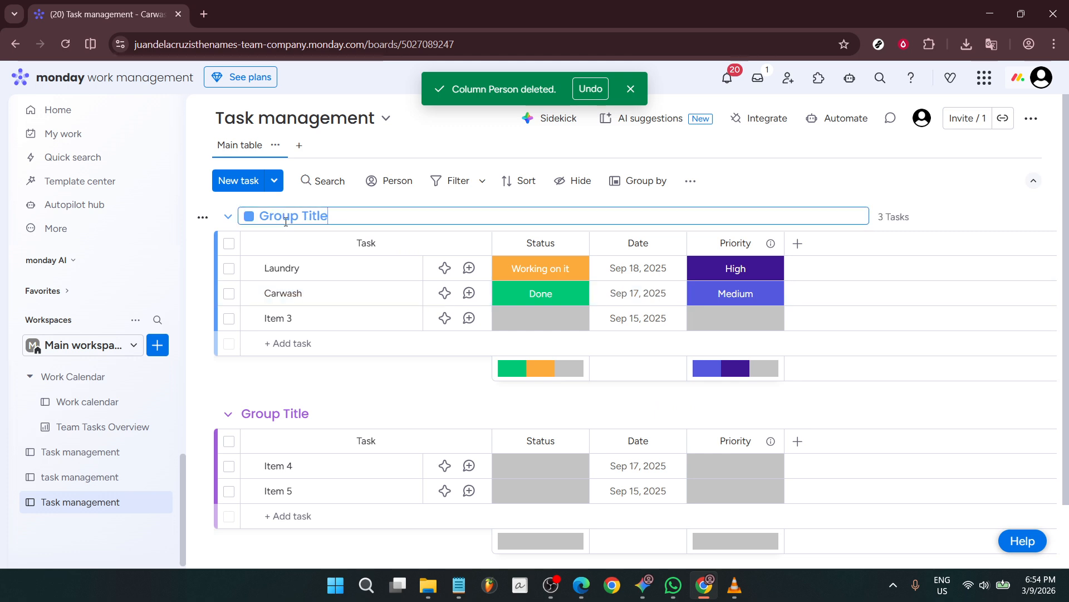
key(ctrl+a)
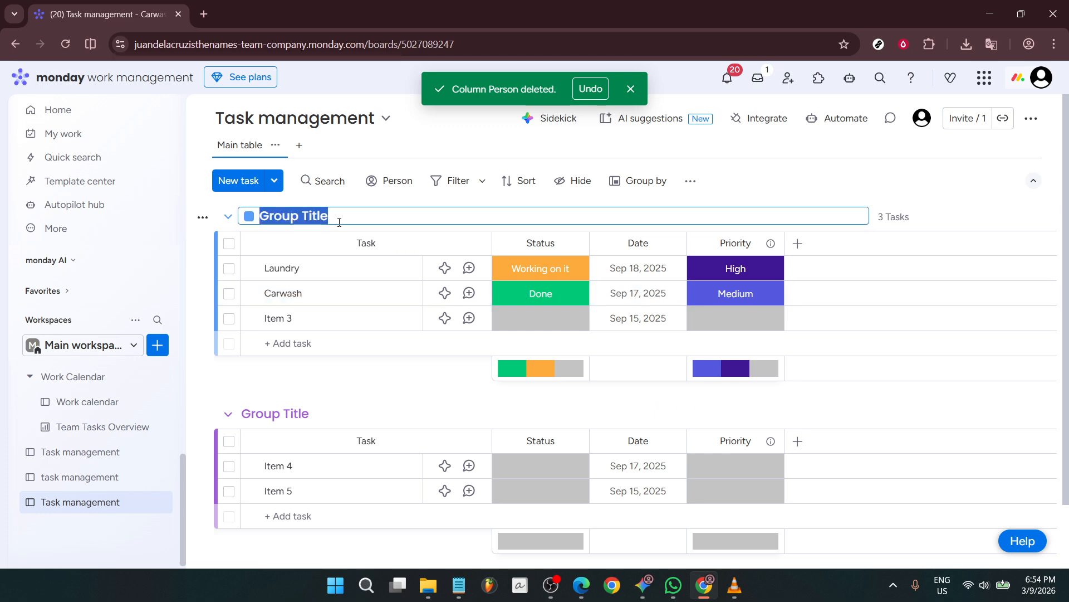
text(Tasks)
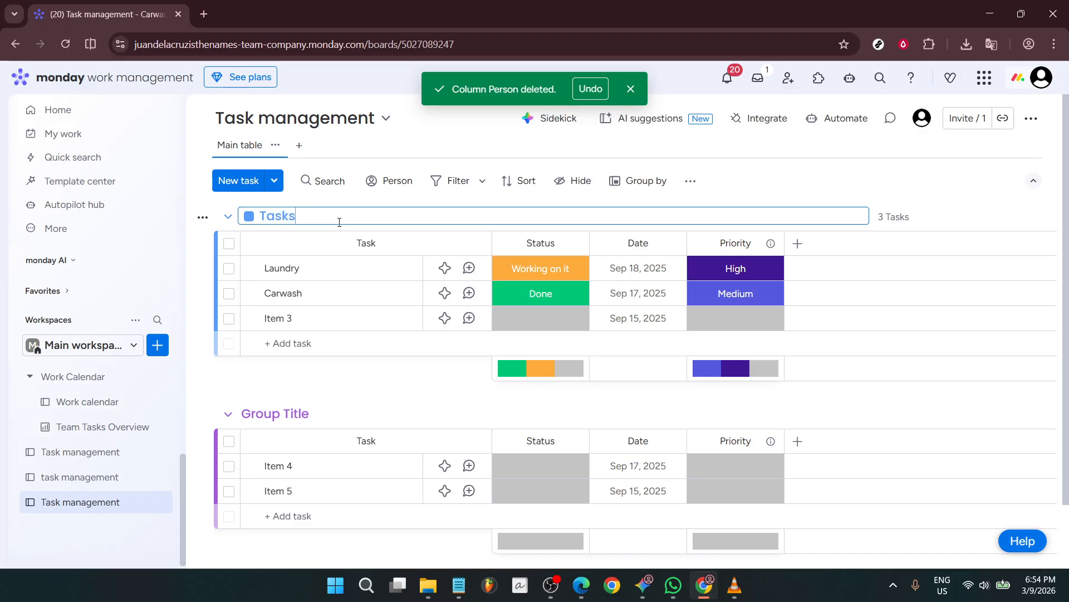
text( week 1)
key(Return)
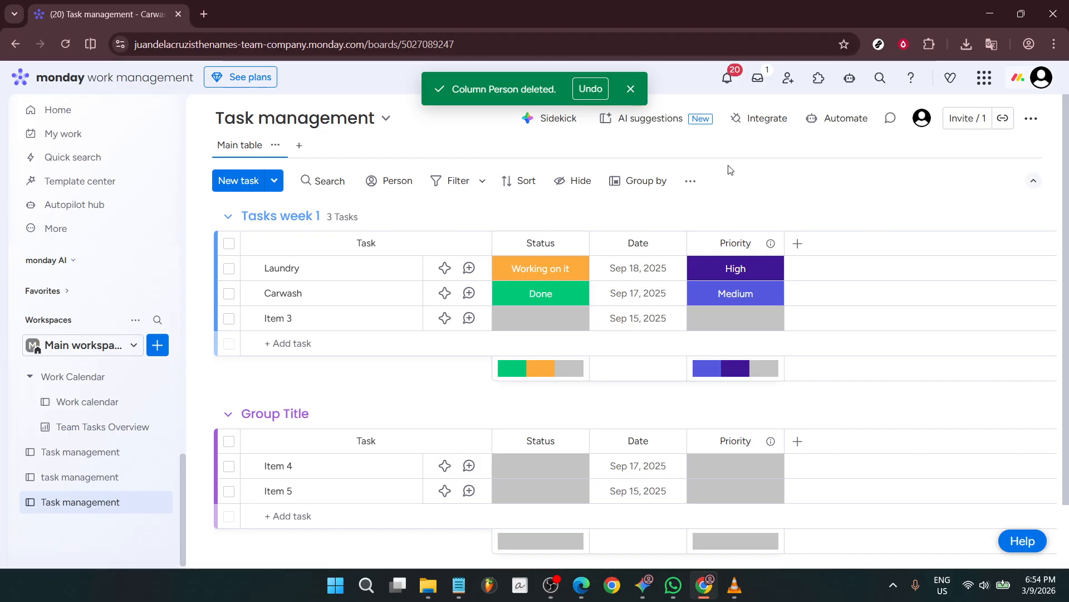
click(632, 89)
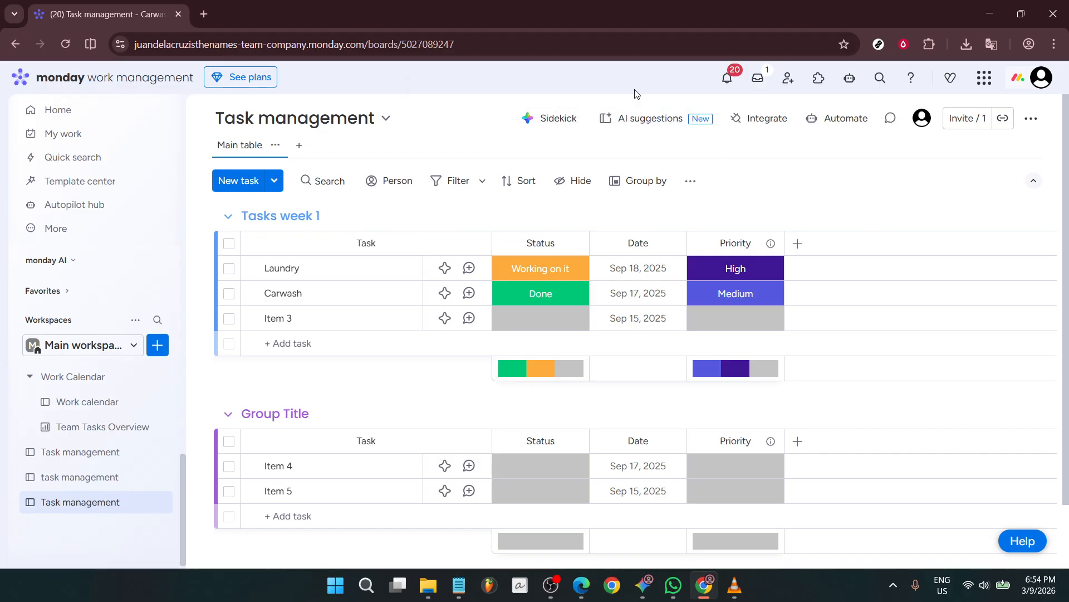